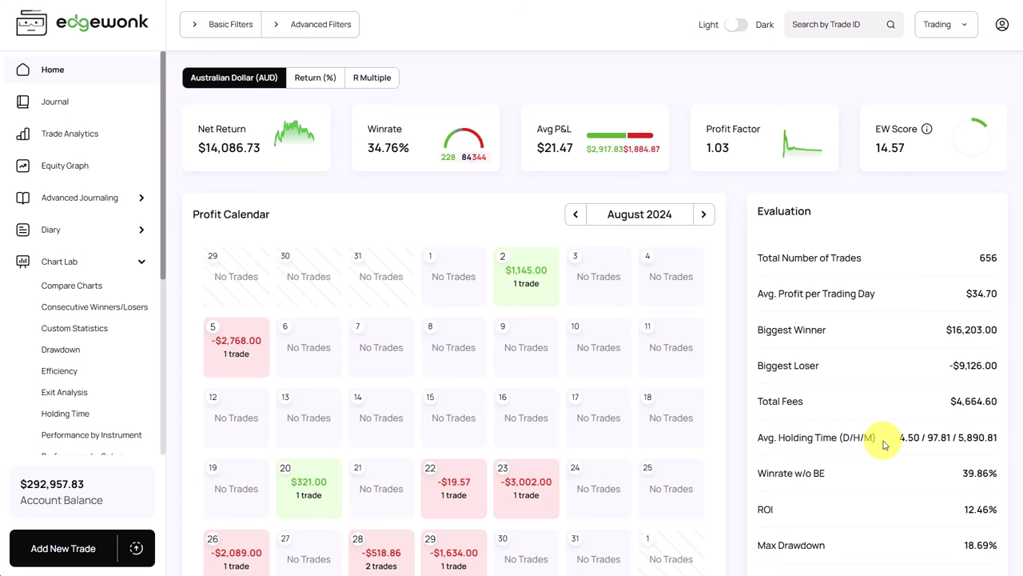
Open the Equity Graph and filter the trades to the Current Year date range.
click(126, 167)
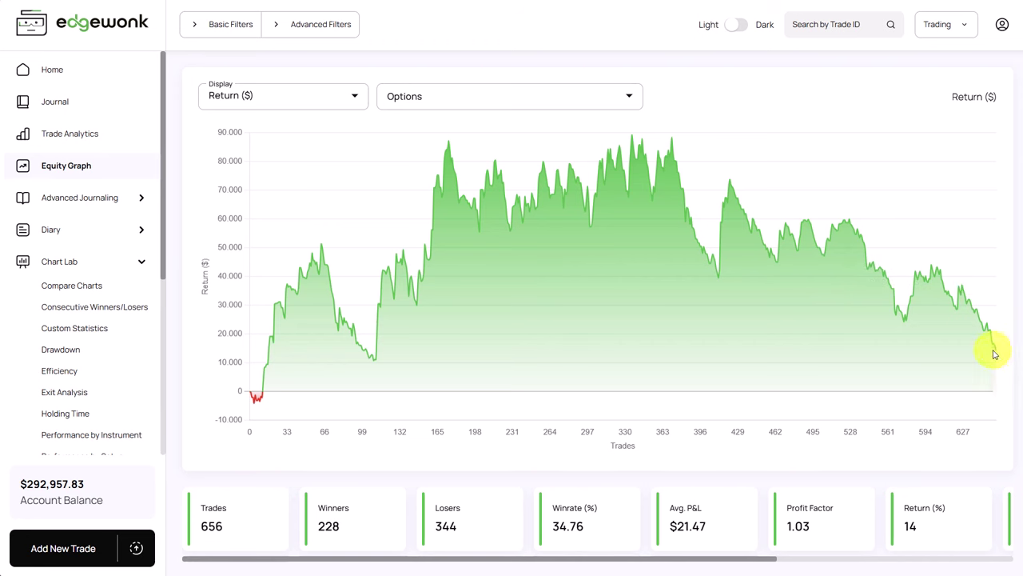
click(231, 26)
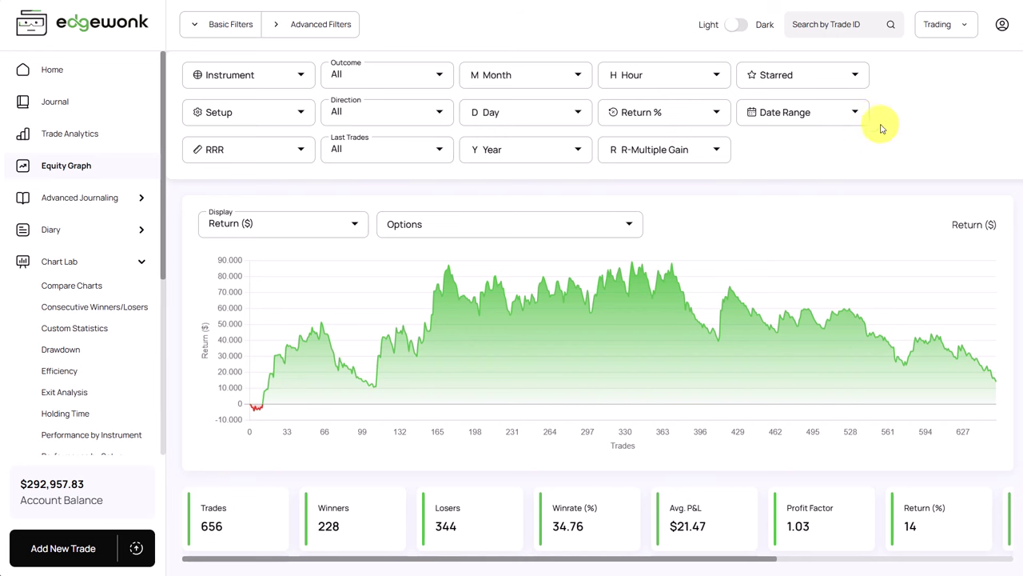
click(855, 116)
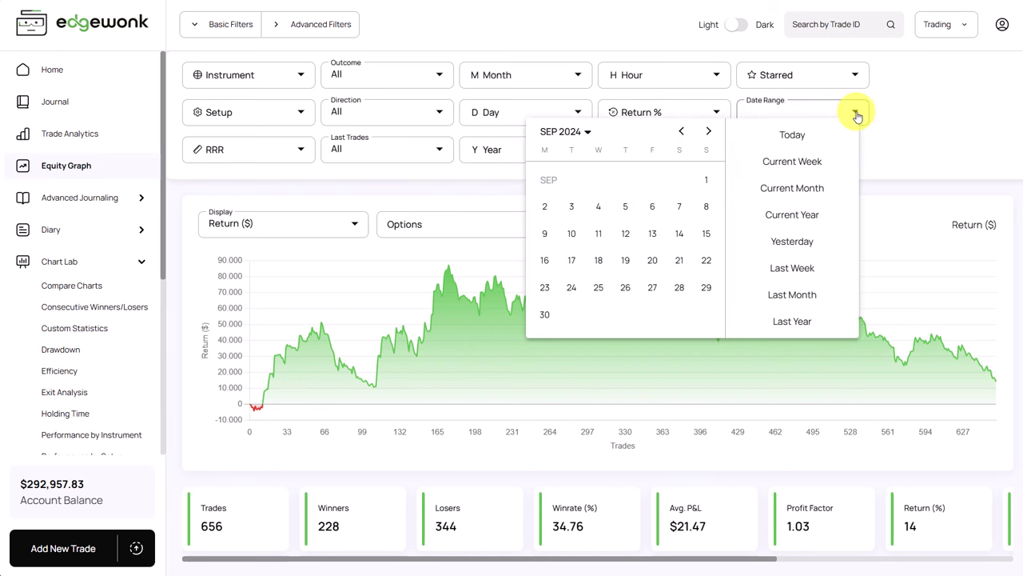
click(820, 216)
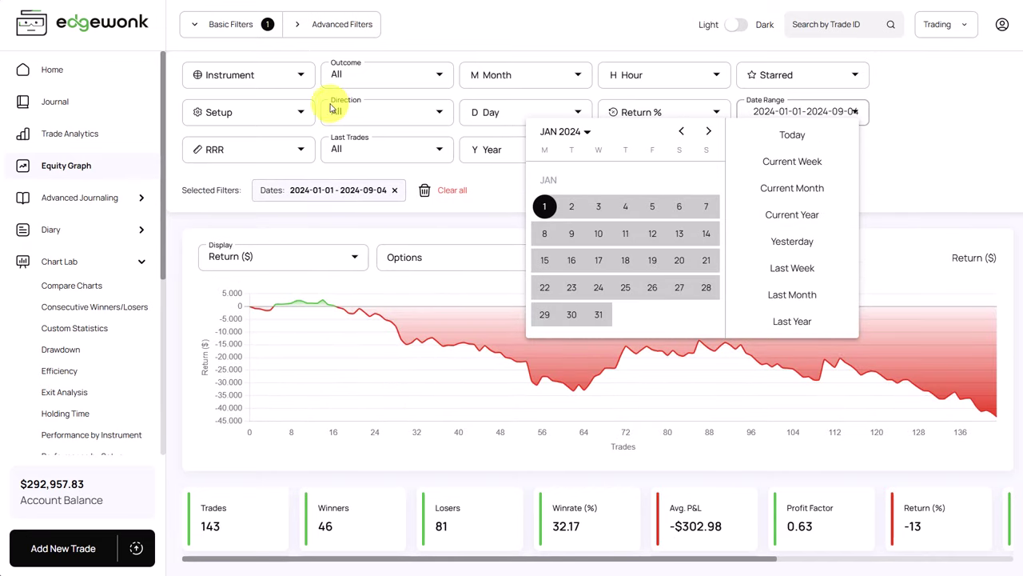
click(231, 28)
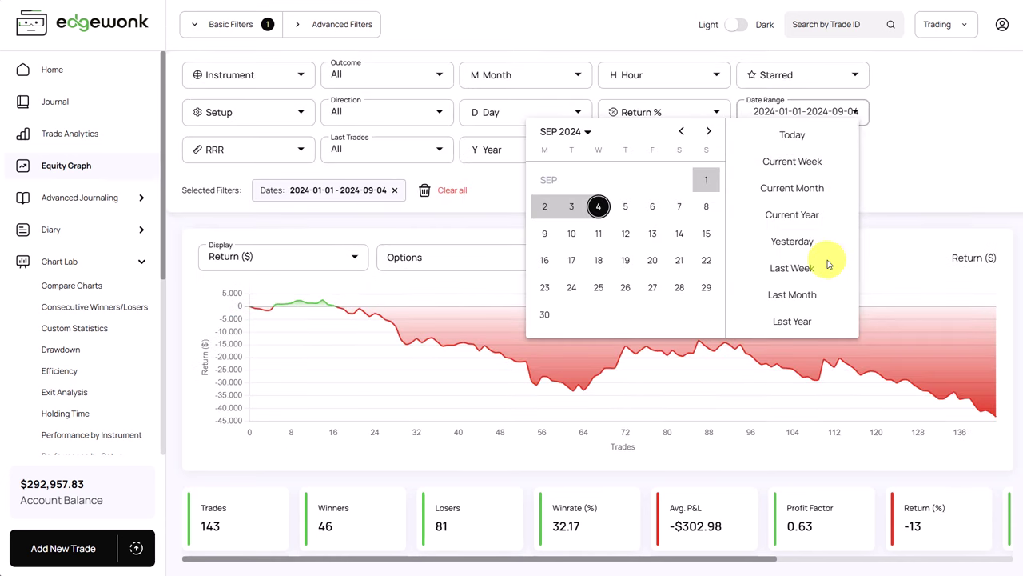
Switch the Equity Graph's date range filter to Last Year and collapse the basic filters.
click(792, 321)
click(212, 24)
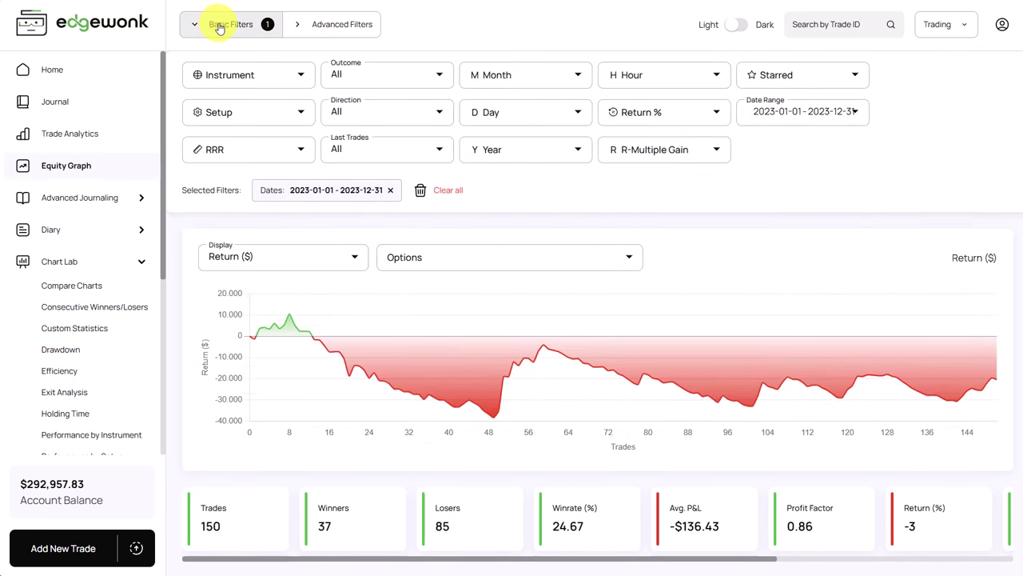
click(213, 24)
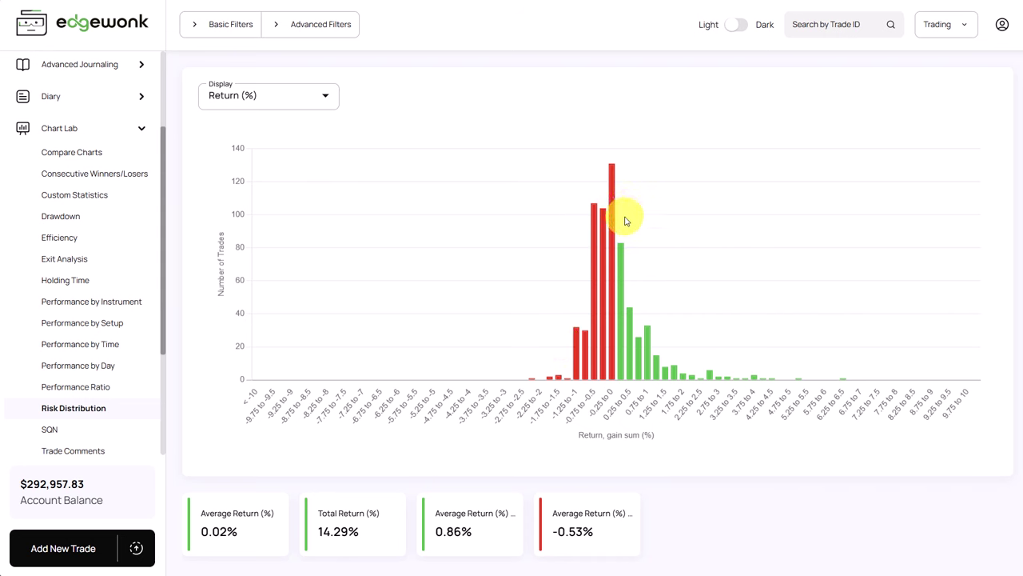
Examine the Risk Distribution bars around zero return, and open the Trade Management chart to compare its performance curves.
mouse_move(596, 248)
scroll(98, 412, down, 1)
click(98, 412)
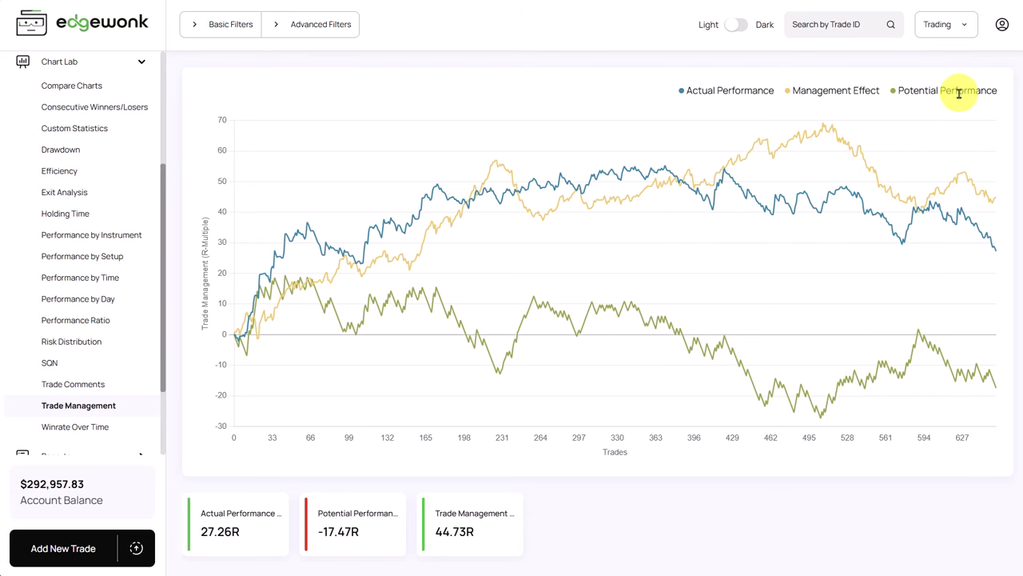
mouse_move(941, 211)
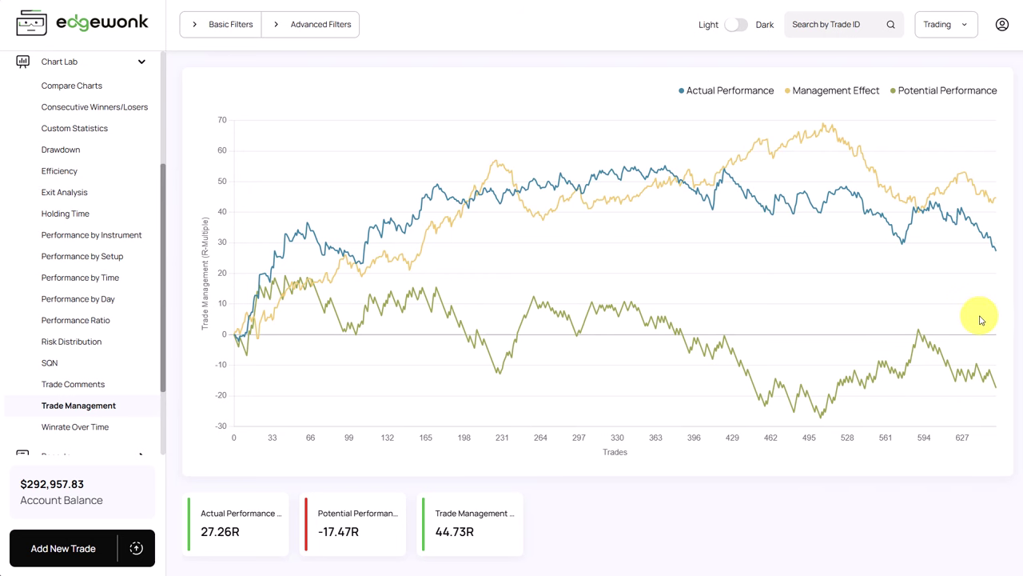
Filter the Trade Management chart to the Current Year and inspect where the actual, potential and management effect curves end.
click(232, 25)
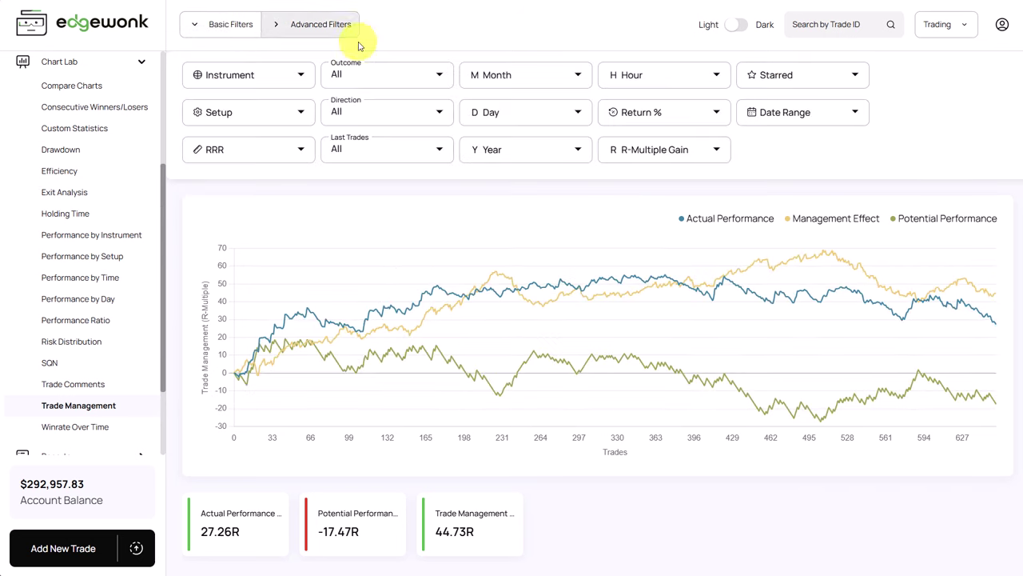
click(854, 116)
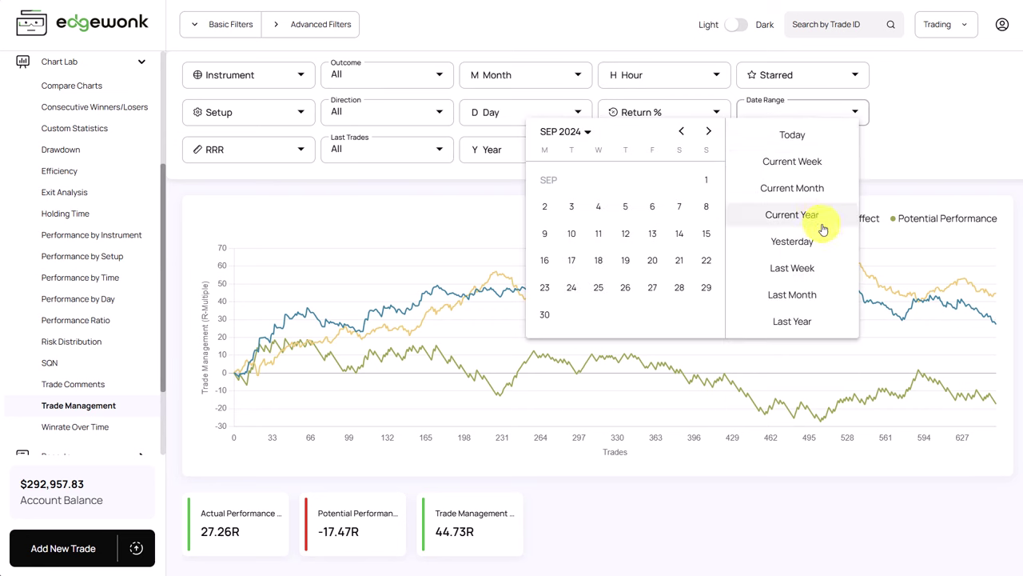
click(814, 216)
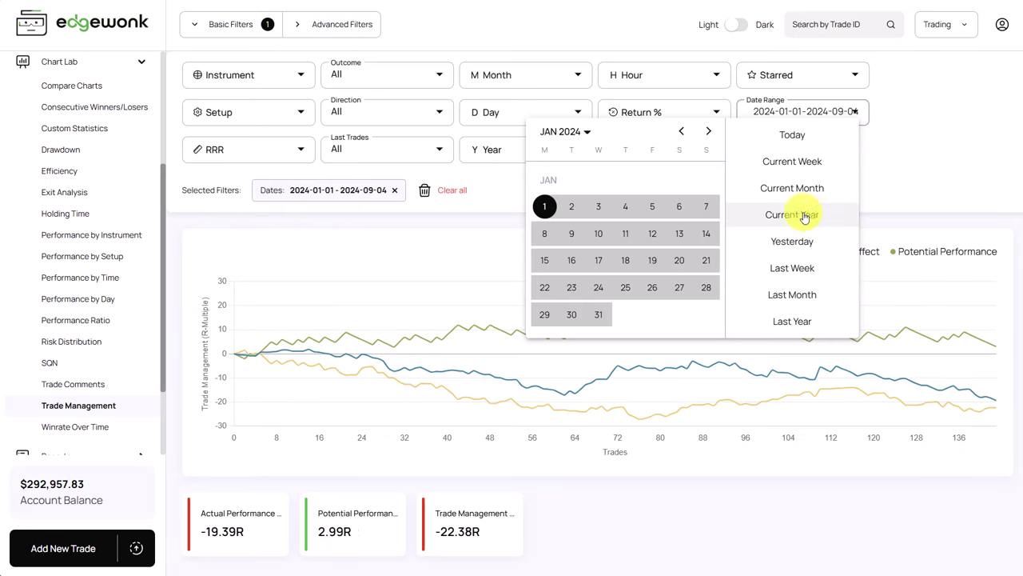
click(226, 25)
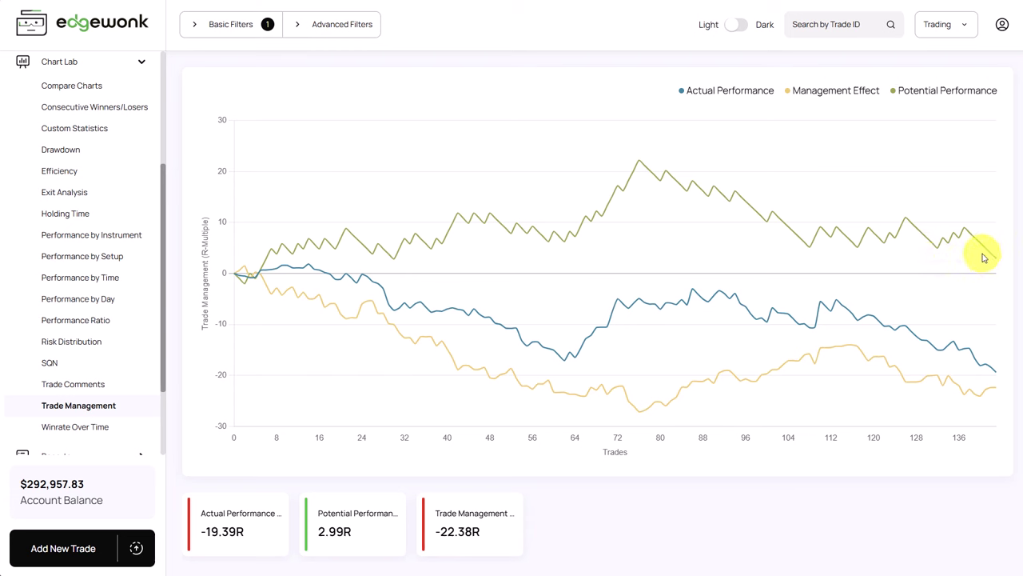
mouse_move(983, 371)
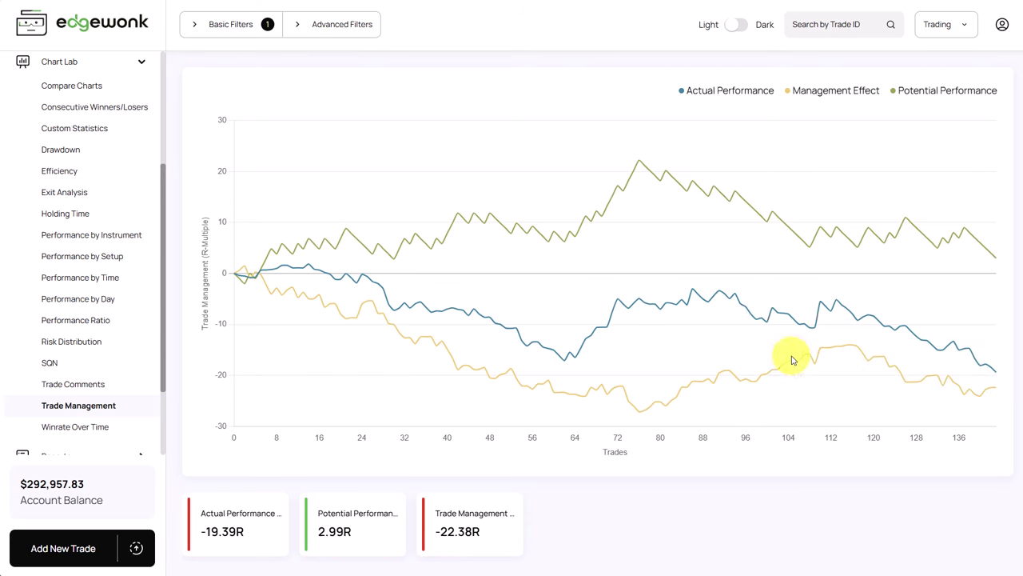
mouse_move(995, 262)
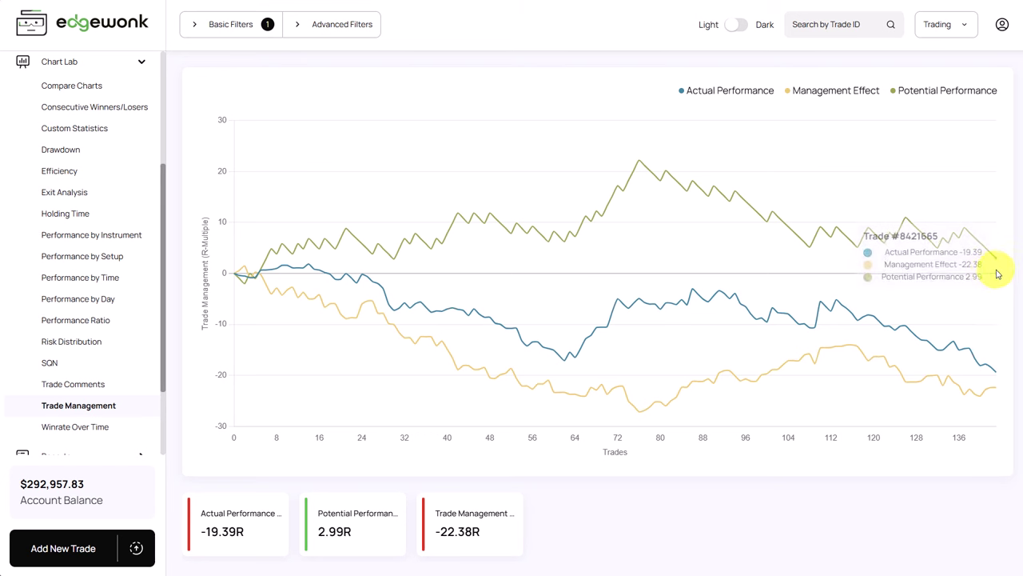
mouse_move(977, 241)
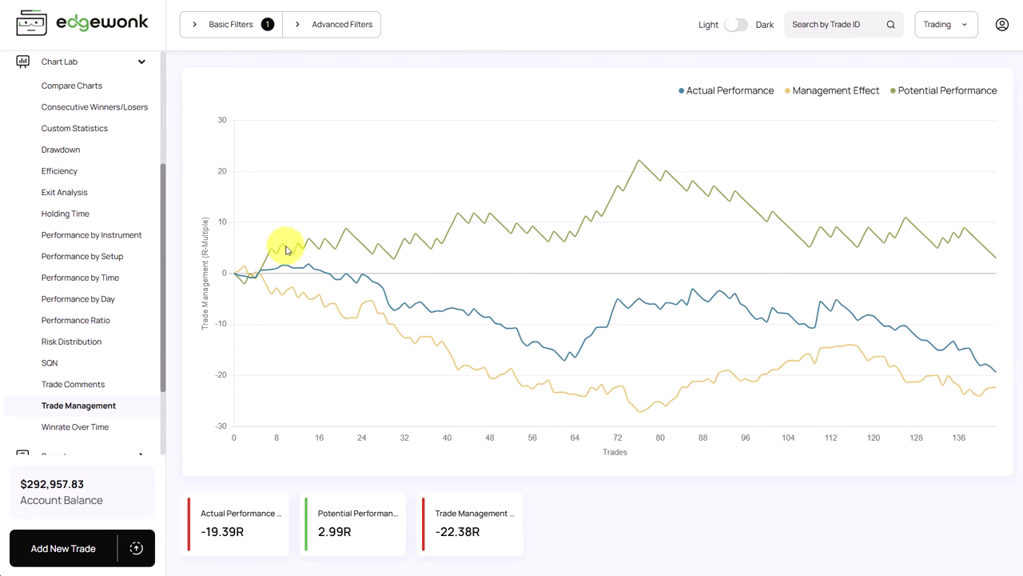
Open the Performance by Setup chart and inspect the details of the PB, L - BoWP, BoWP and DTP bars.
click(94, 262)
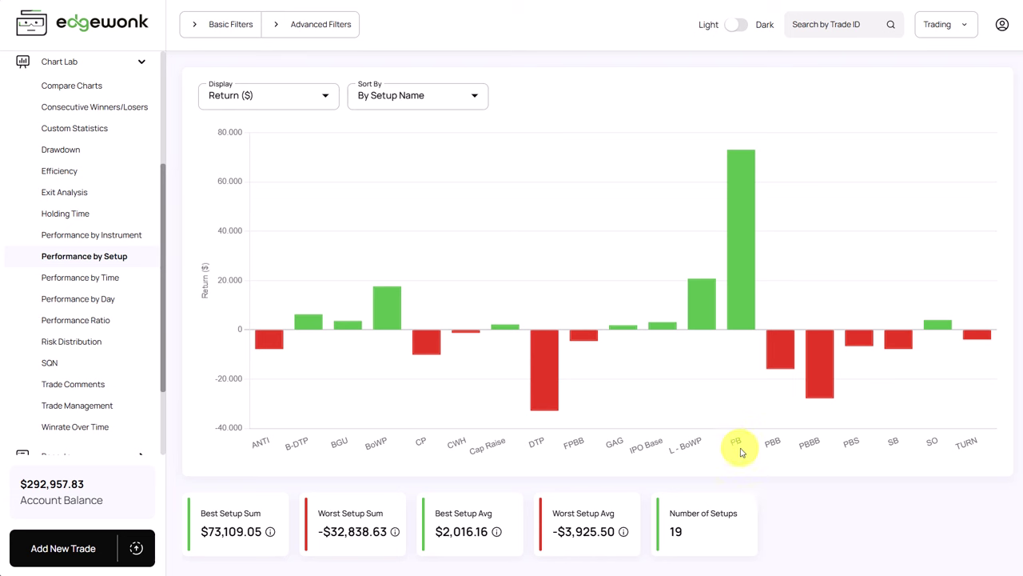
mouse_move(737, 262)
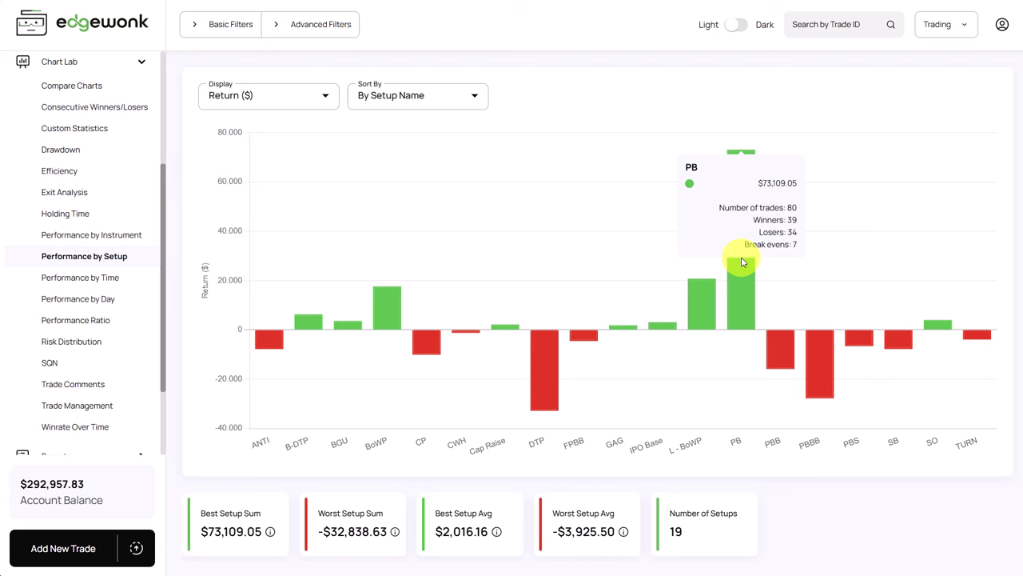
mouse_move(703, 301)
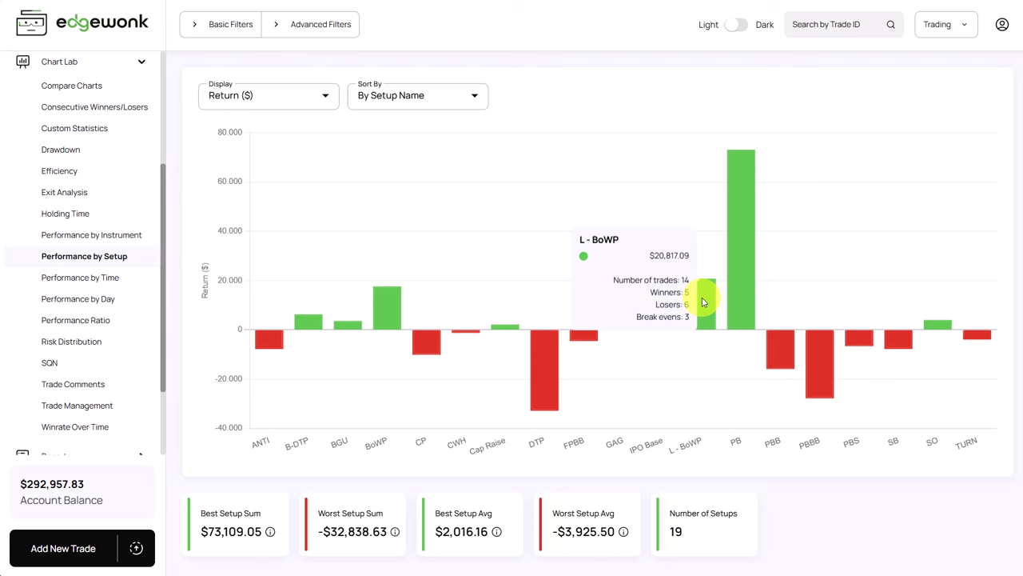
mouse_move(384, 308)
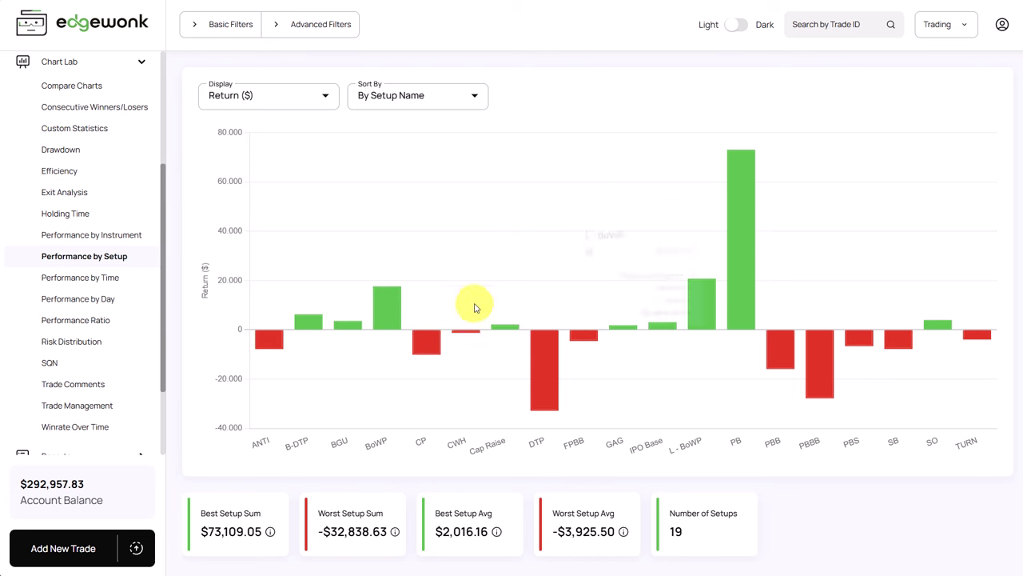
mouse_move(758, 205)
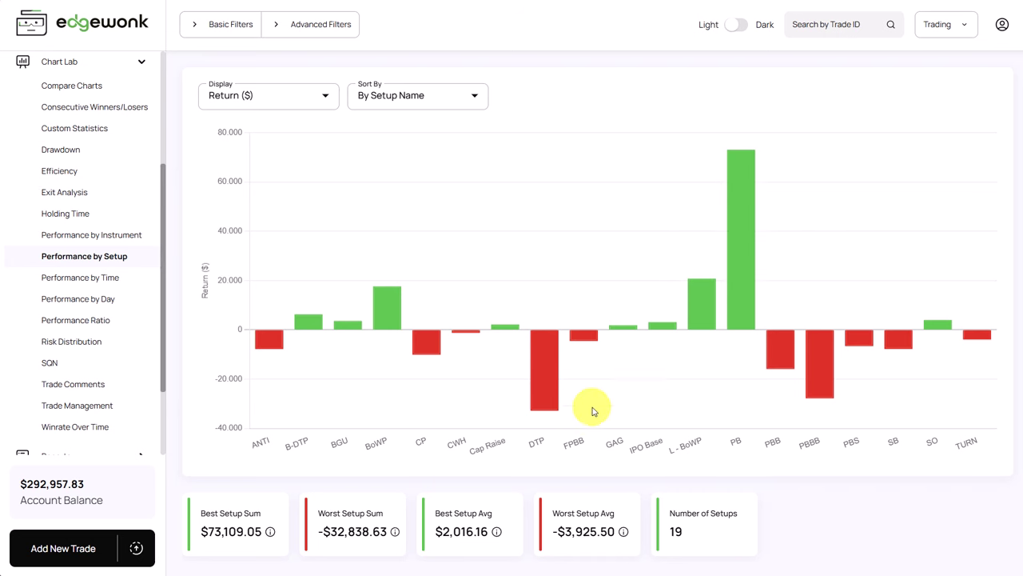
mouse_move(543, 379)
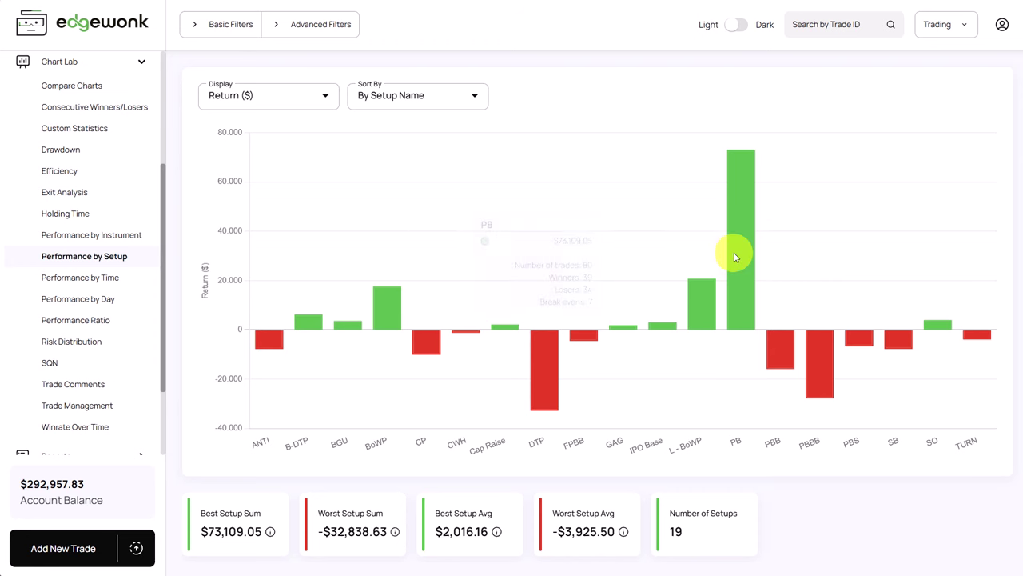
Filter the trades to three setups, including BoWP and PB.
click(222, 26)
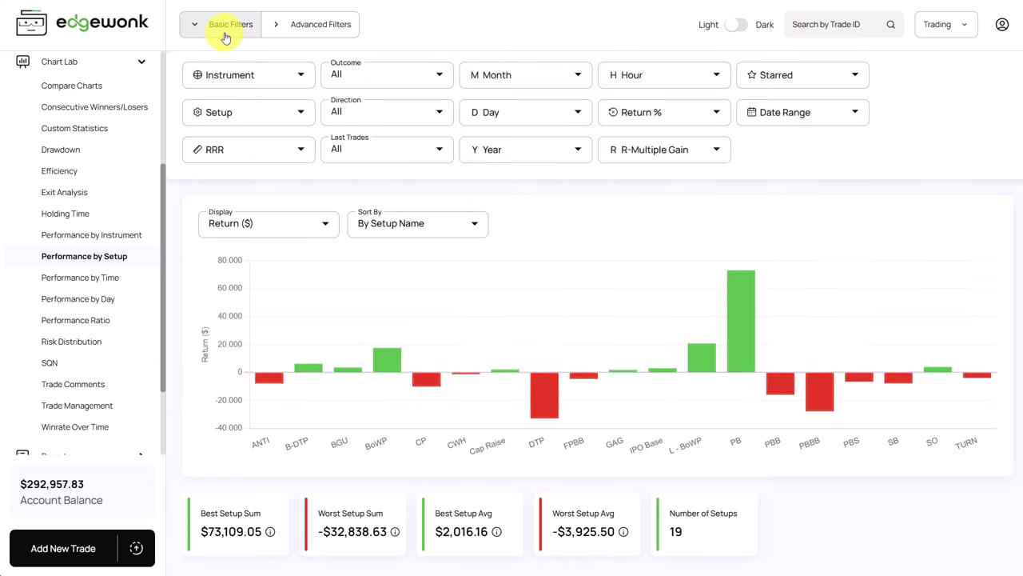
click(249, 114)
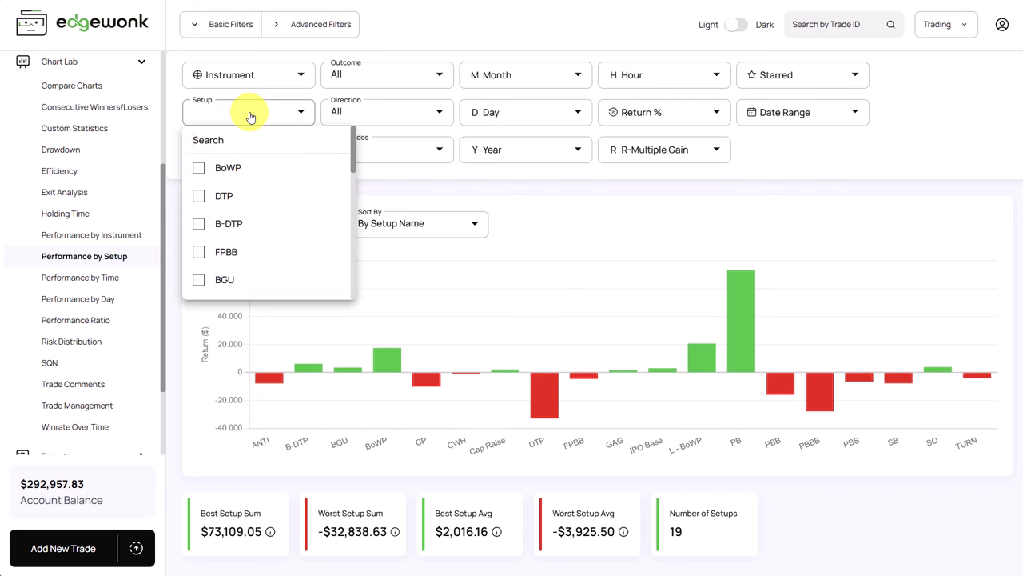
click(232, 168)
scroll(274, 217, down, 3)
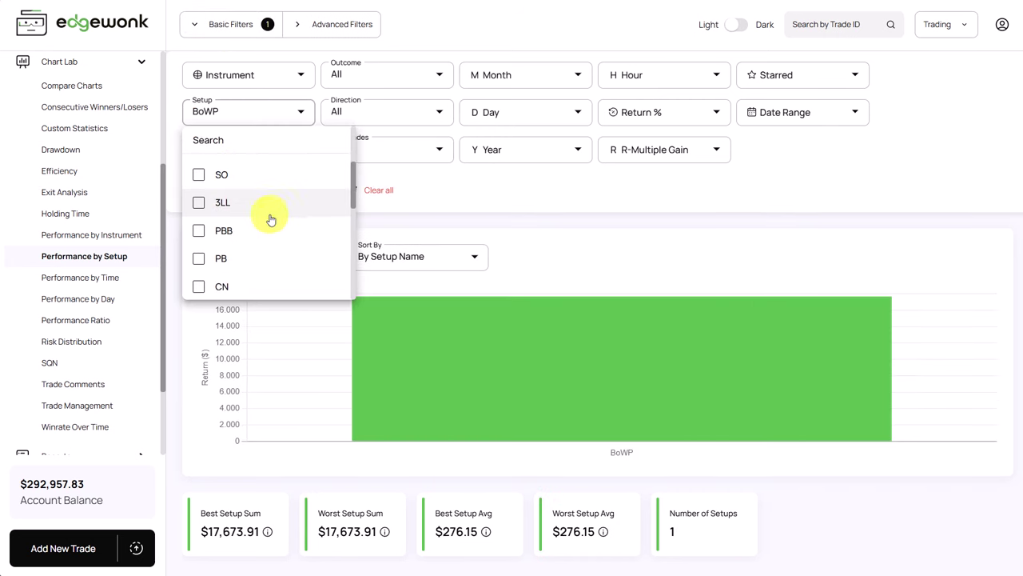
click(221, 259)
scroll(274, 228, down, 5)
click(239, 188)
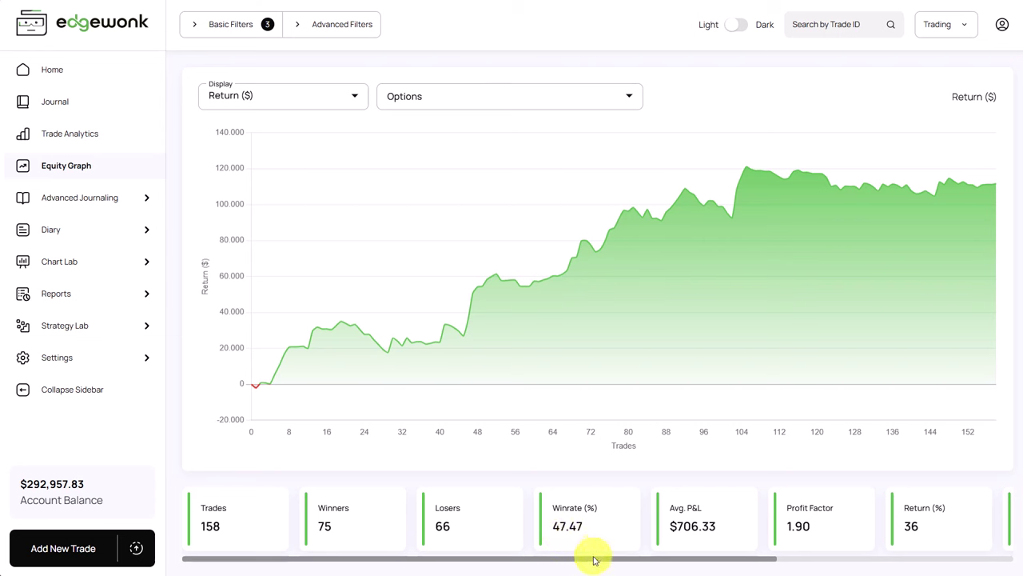
Review the setup-filtered Equity Graph's summary statistics, and examine the Monday bar in the Performance by Time chart.
scroll(639, 563, right, 4)
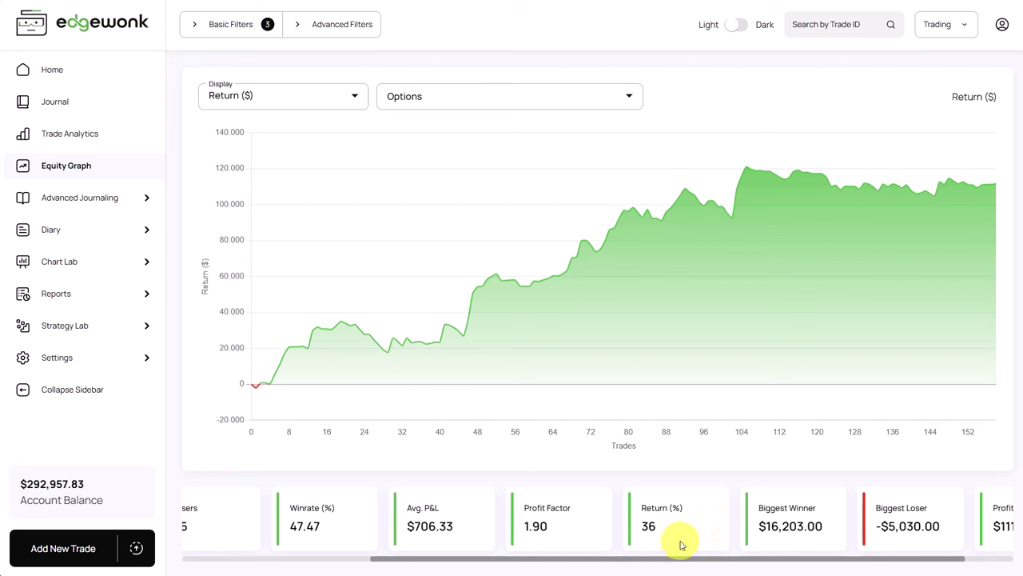
drag(695, 560, 739, 170)
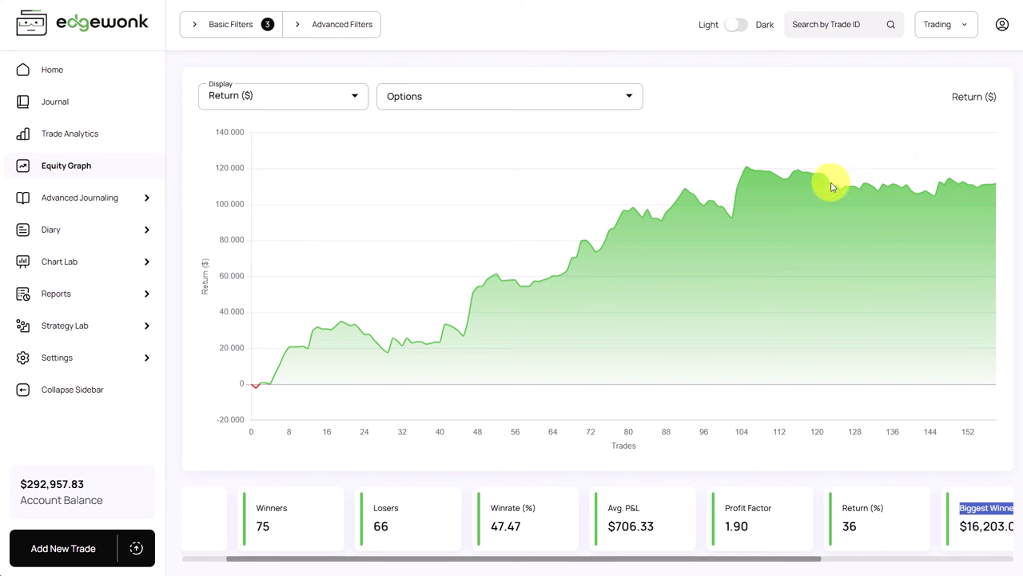
click(789, 204)
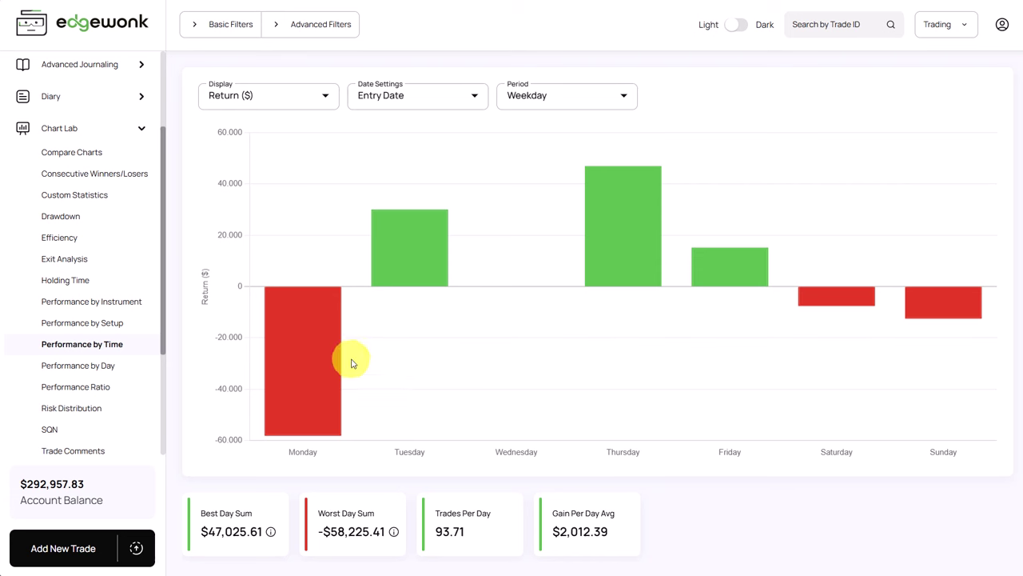
mouse_move(326, 366)
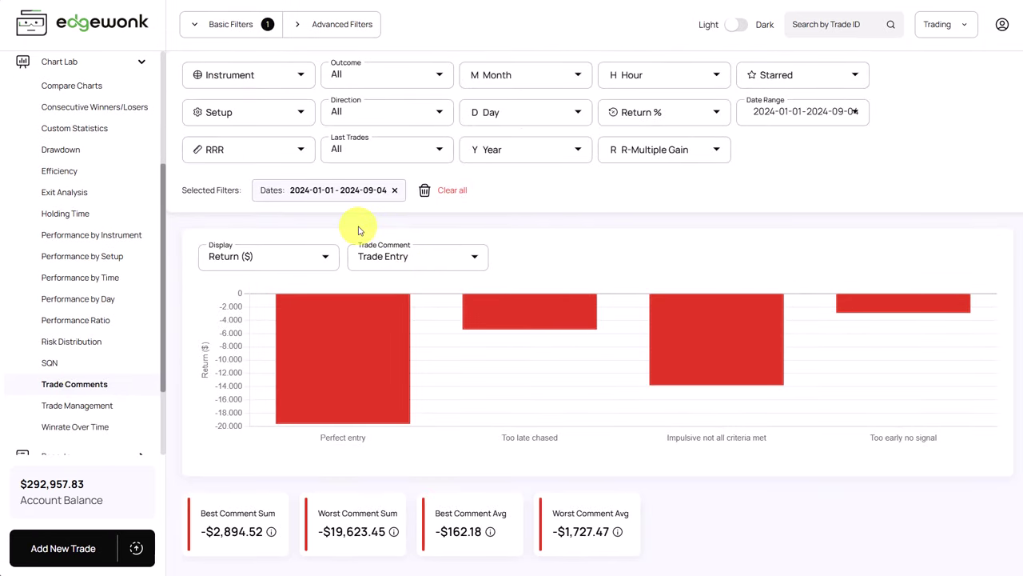
Inspect the Perfect entry bar in the Trade Comments chart, and clear all filters to show every trade.
click(264, 25)
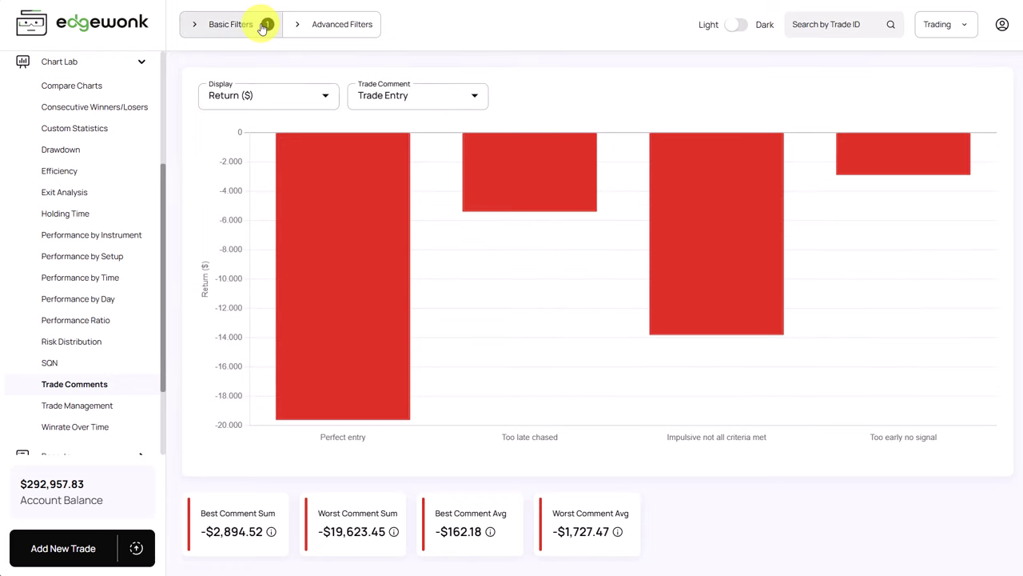
mouse_move(331, 347)
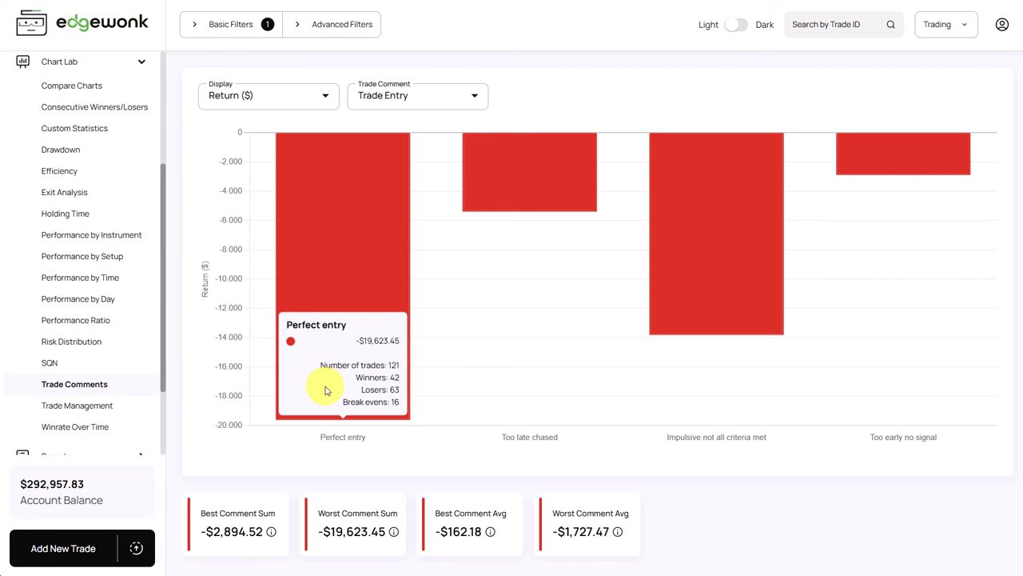
click(213, 26)
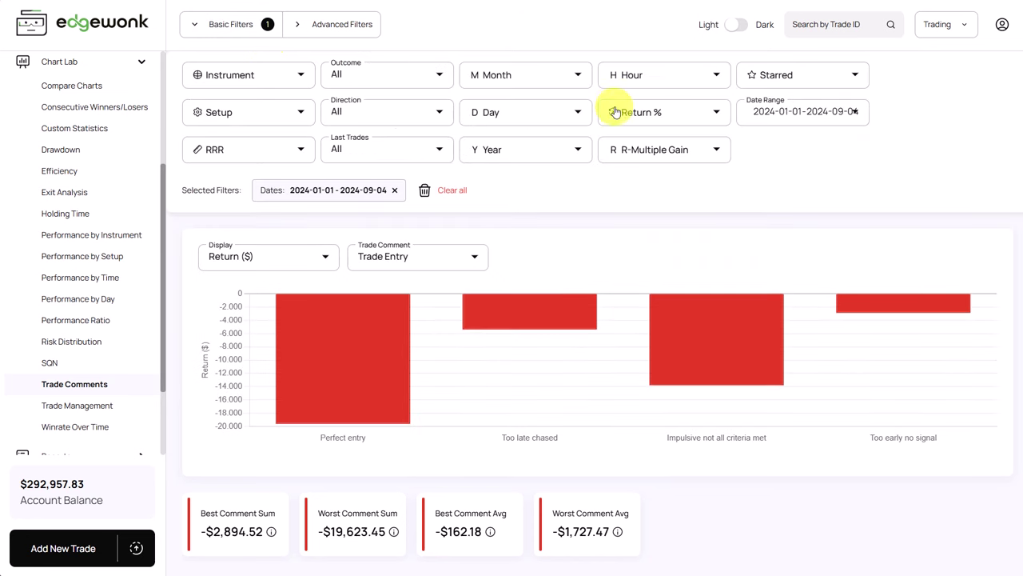
click(452, 191)
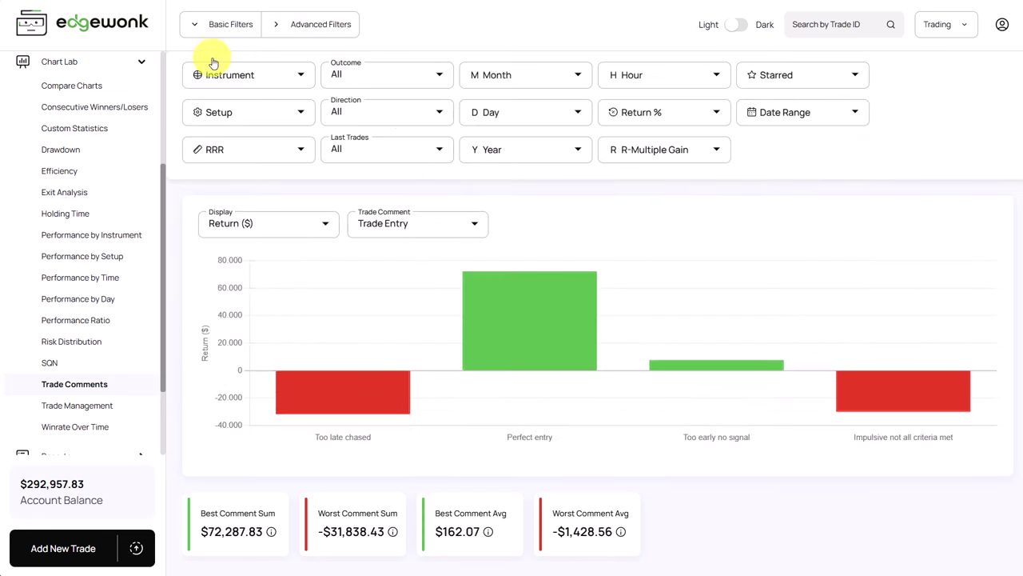
click(216, 28)
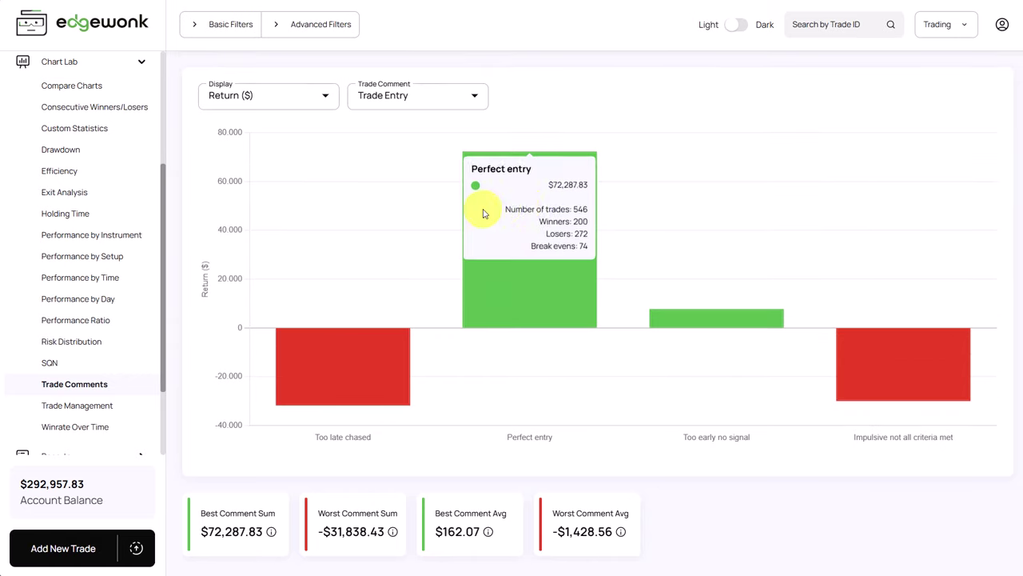
Recheck the Perfect entry bar in the Trade Comments chart, and examine the unfiltered Equity Graph around its highest return peaks.
mouse_move(560, 223)
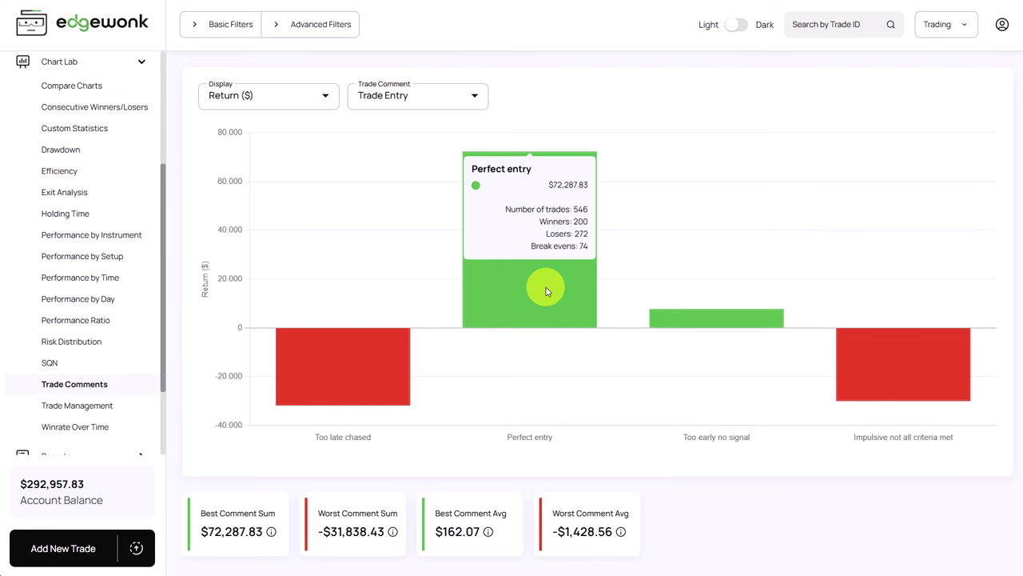
scroll(120, 112, up, 5)
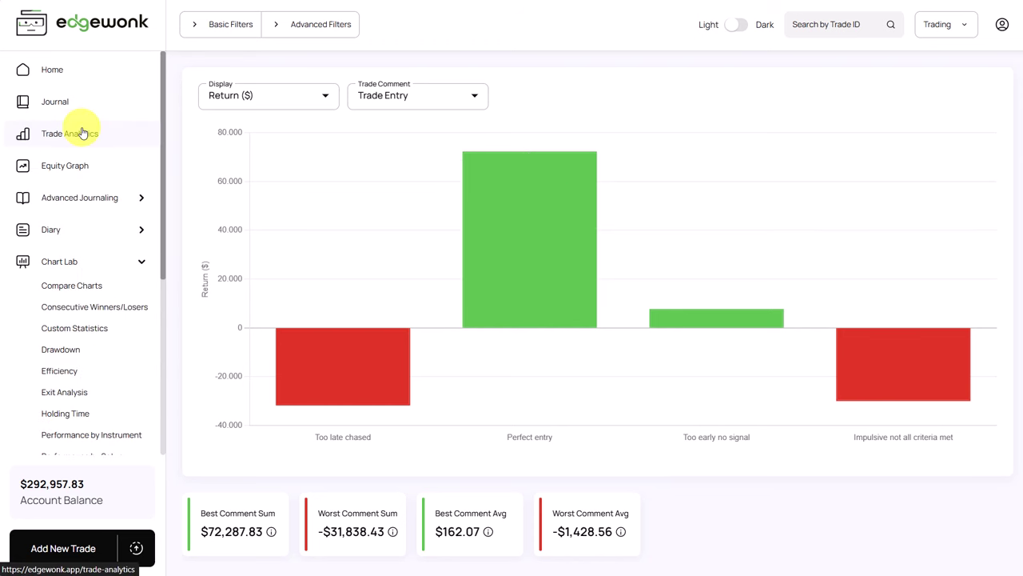
click(92, 174)
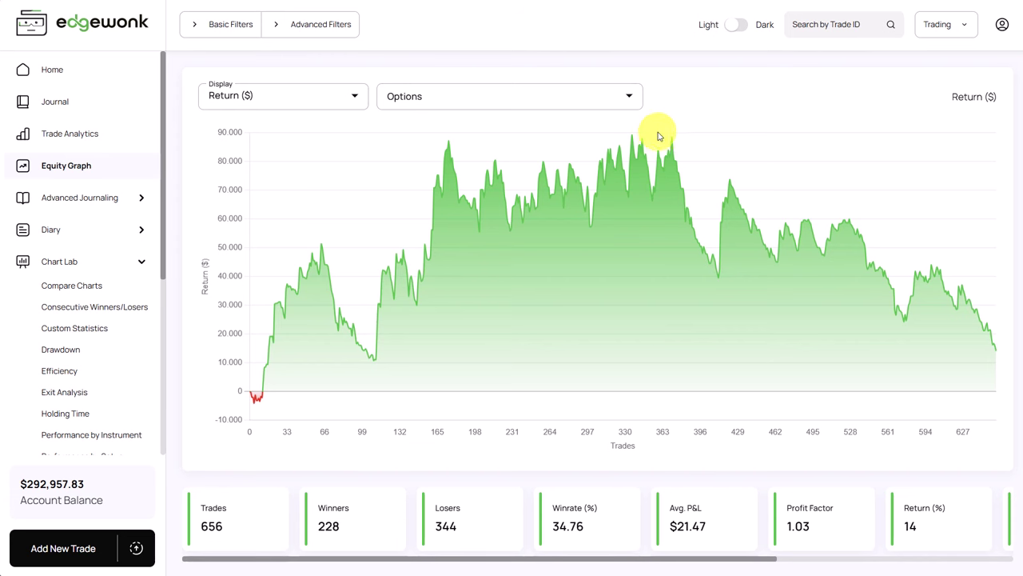
mouse_move(670, 140)
Open the Performance by Setup chart for all trades and inspect the details of the losing DTP and PBB setups.
scroll(80, 297, down, 2)
click(115, 323)
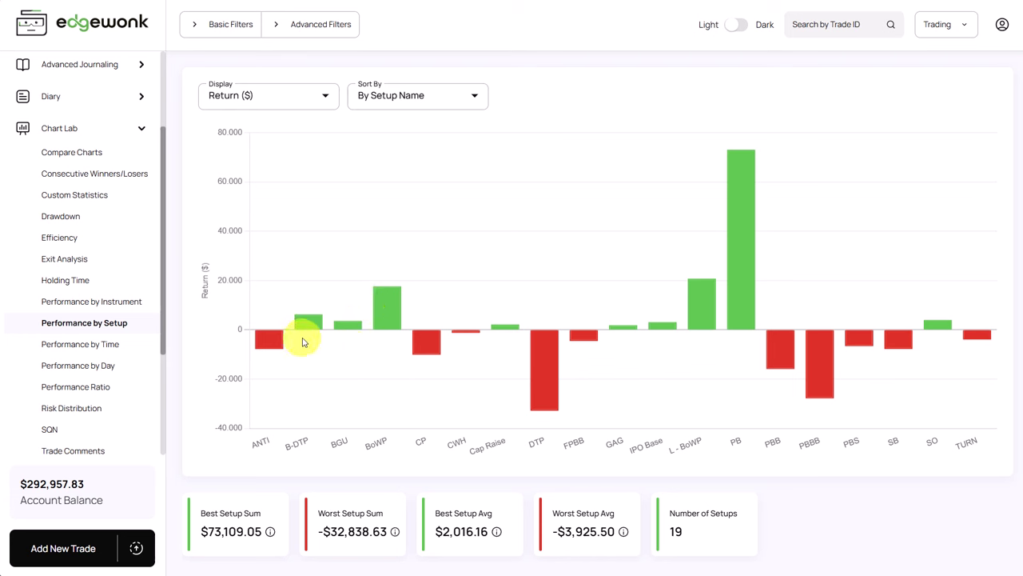
mouse_move(596, 344)
mouse_move(574, 398)
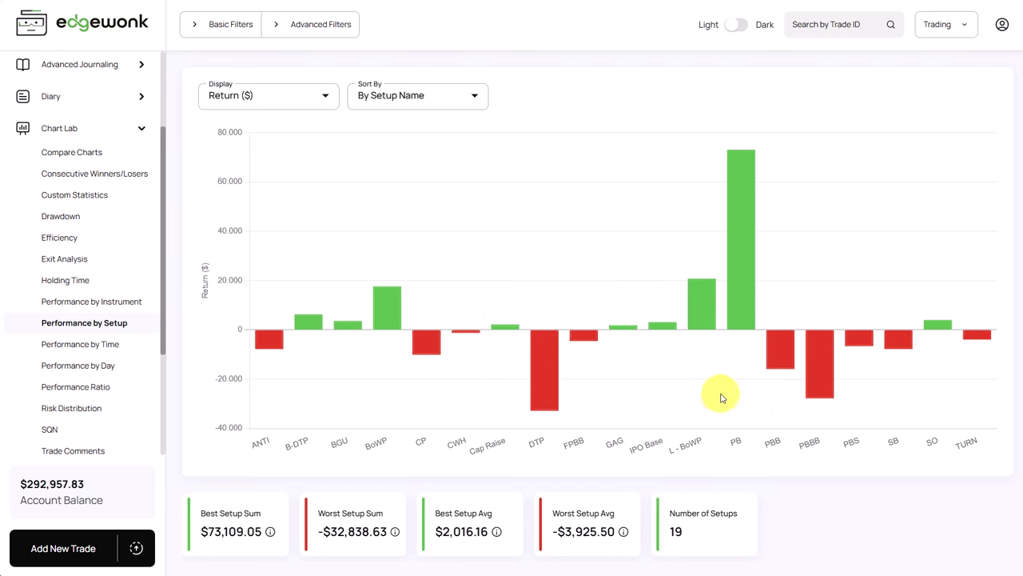
mouse_move(552, 368)
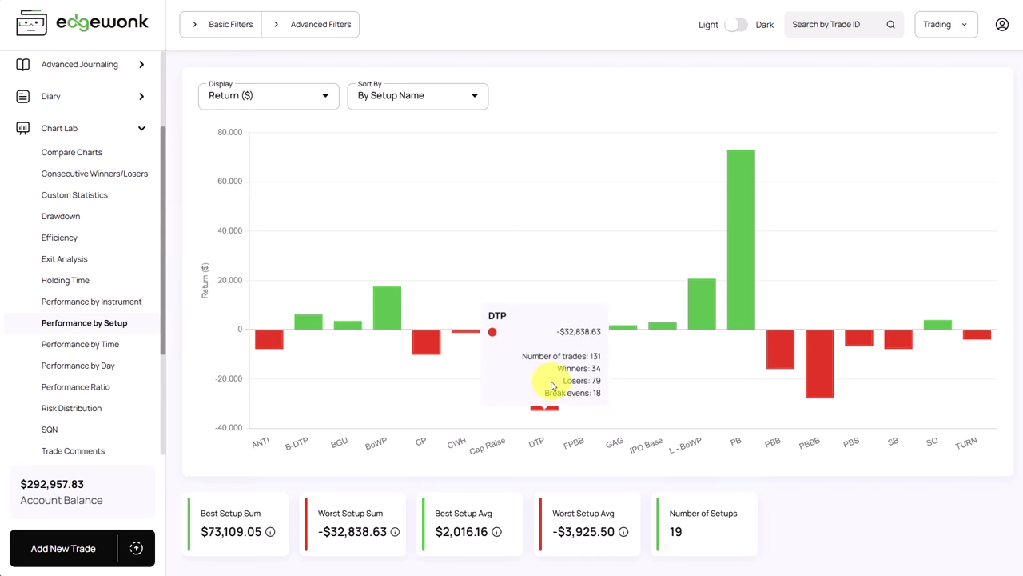
mouse_move(778, 343)
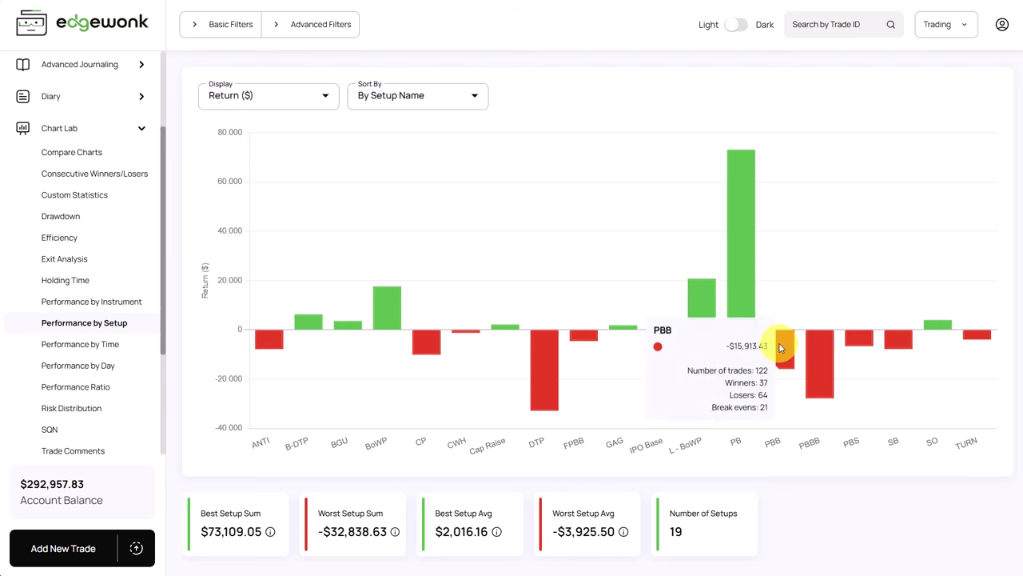